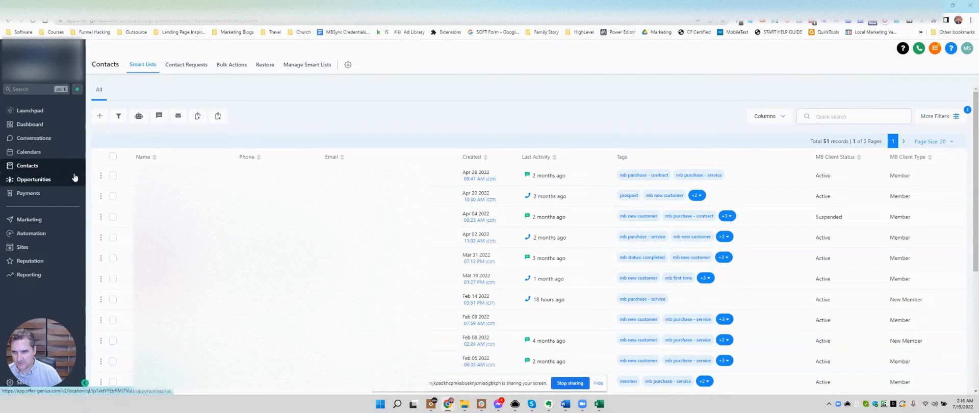
left_click(48, 81)
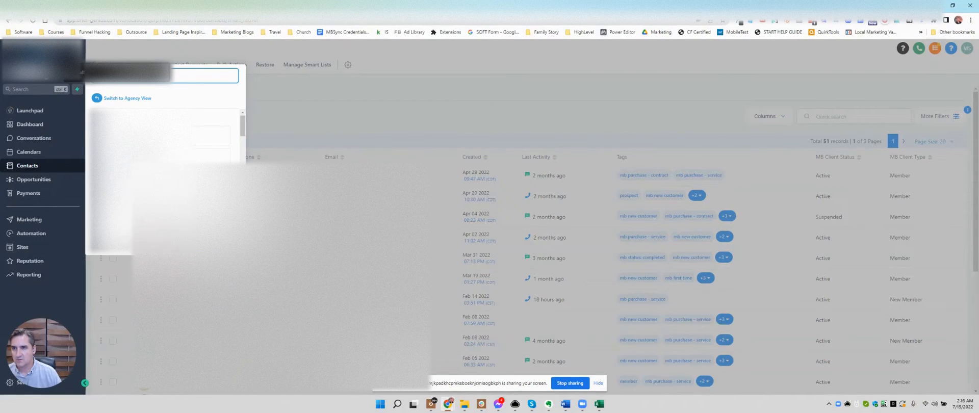
left_click(471, 118)
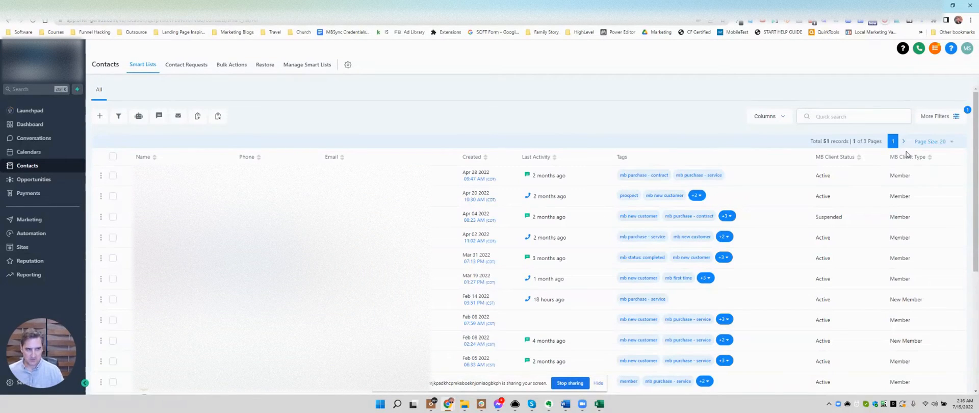
Examine the MB Client Status and MB Client Type values across the first page of contacts.
scroll(909, 182, "down", 2)
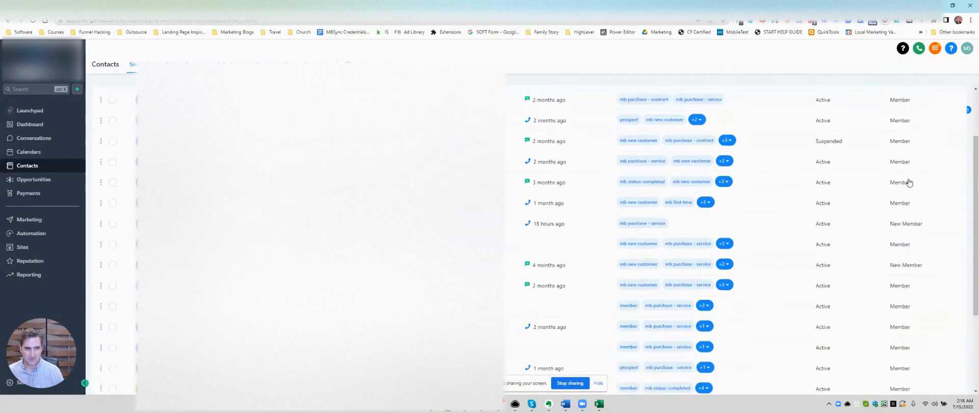
scroll(903, 134, "up", 2)
scroll(902, 129, "down", 3)
scroll(902, 129, "up", 2)
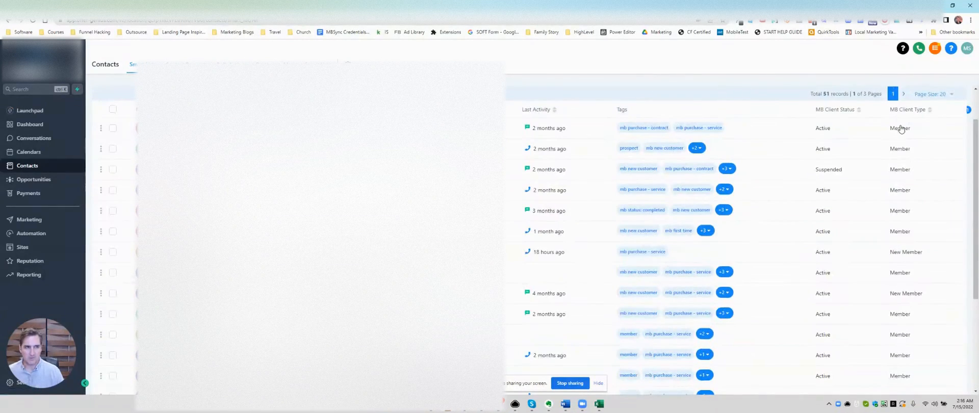
scroll(905, 234, "down", 3)
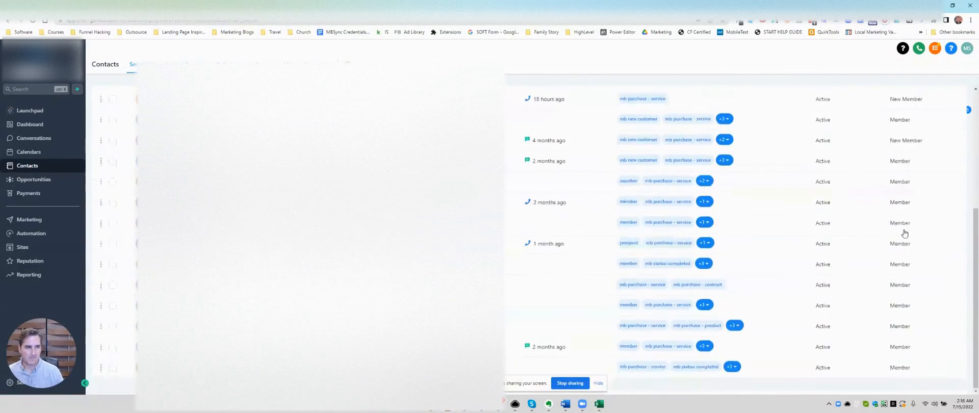
scroll(904, 233, "up", 4)
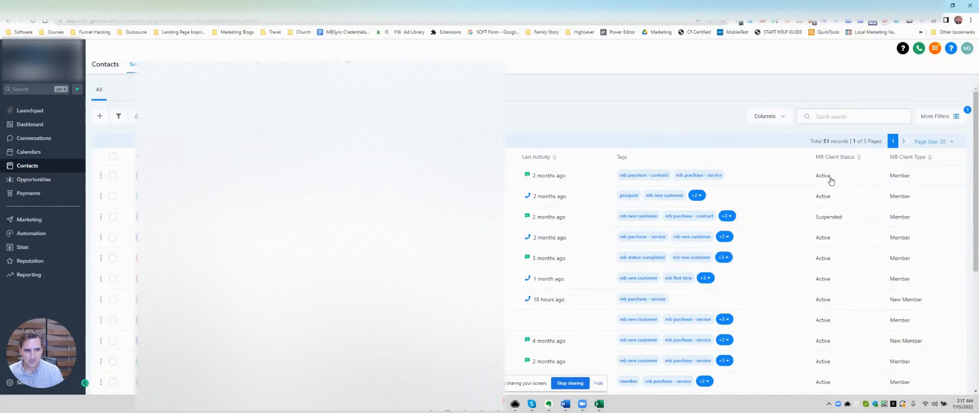
scroll(832, 198, "down", 2)
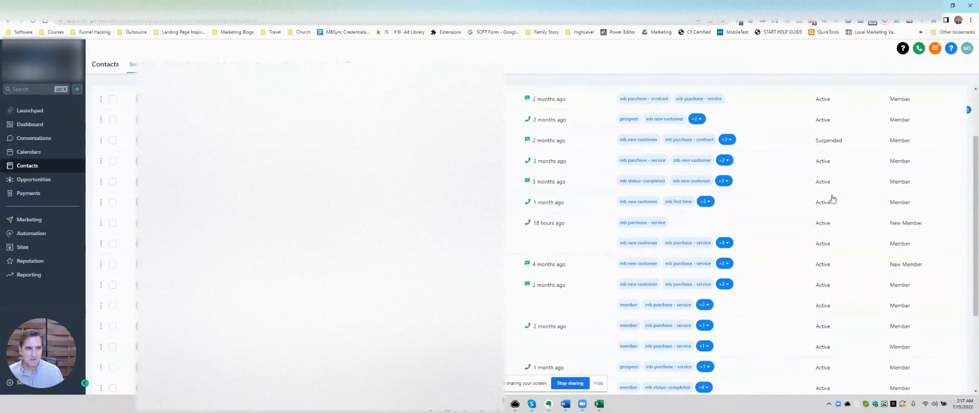
scroll(824, 154, "down", 3)
scroll(823, 154, "up", 3)
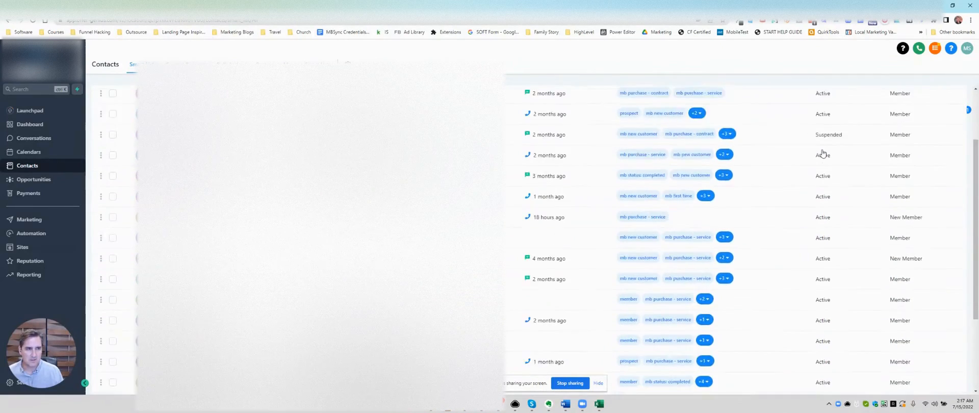
scroll(822, 153, "up", 3)
scroll(825, 206, "down", 1)
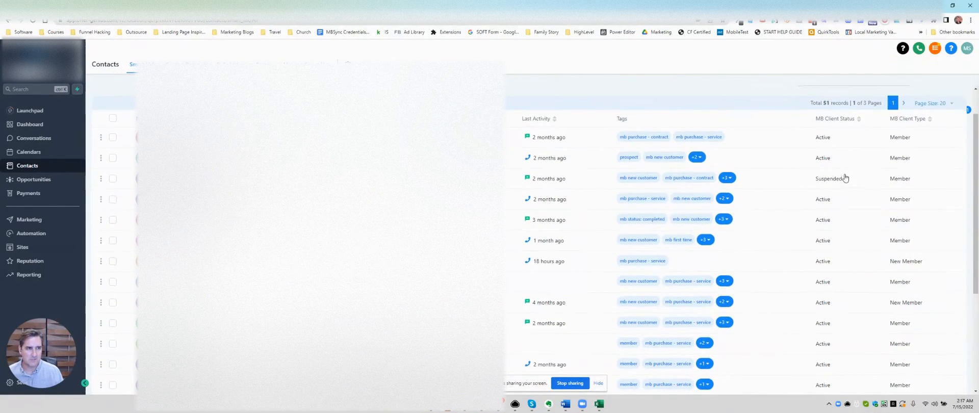
Go to page 2 of the contacts and examine the client status and client type of its records.
left_click(904, 104)
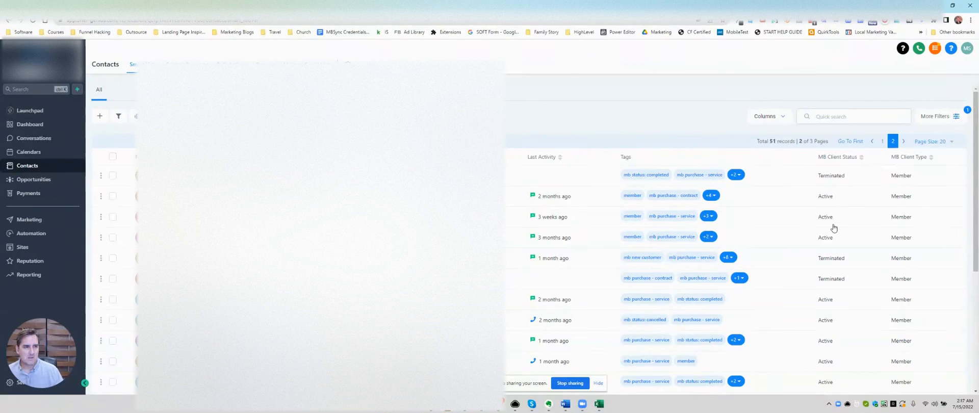
scroll(834, 257, "down", 3)
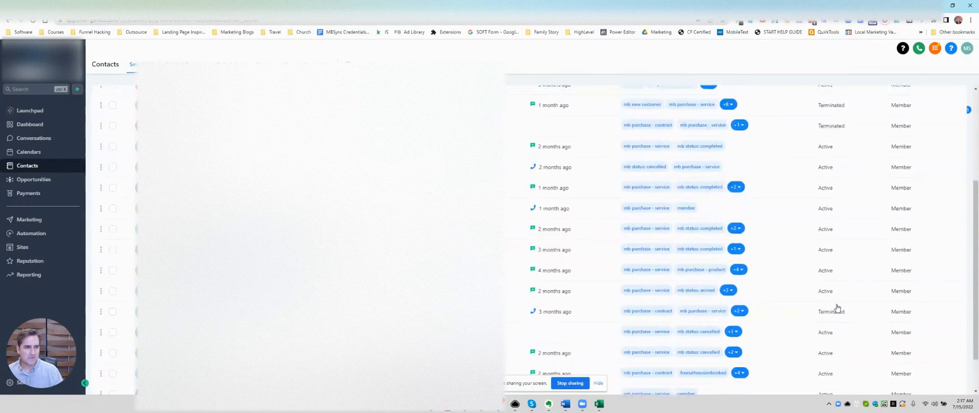
scroll(837, 308, "down", 1)
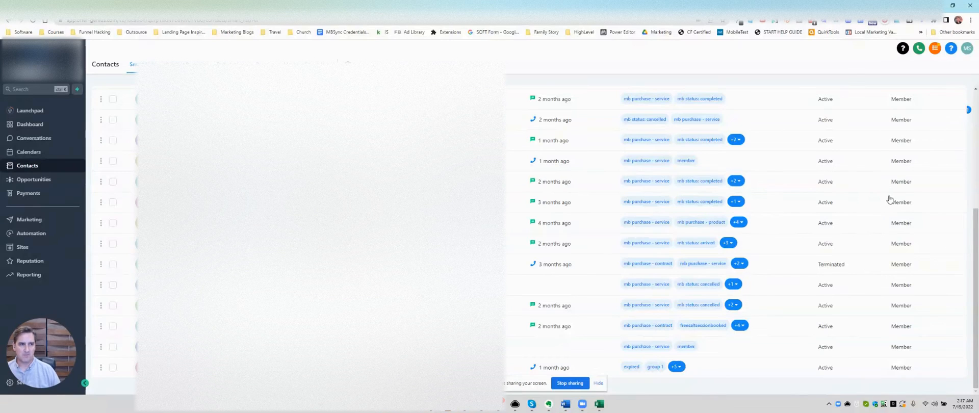
scroll(889, 194, "up", 5)
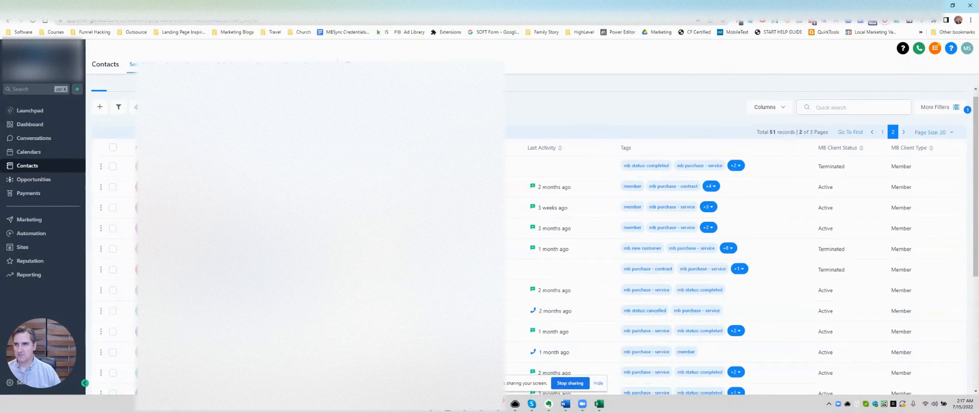
Open the "New Lead - Follow Up Campaign [Filter out Members]" workflow from the "1. New Members Workflow" automation folder.
left_click(29, 234)
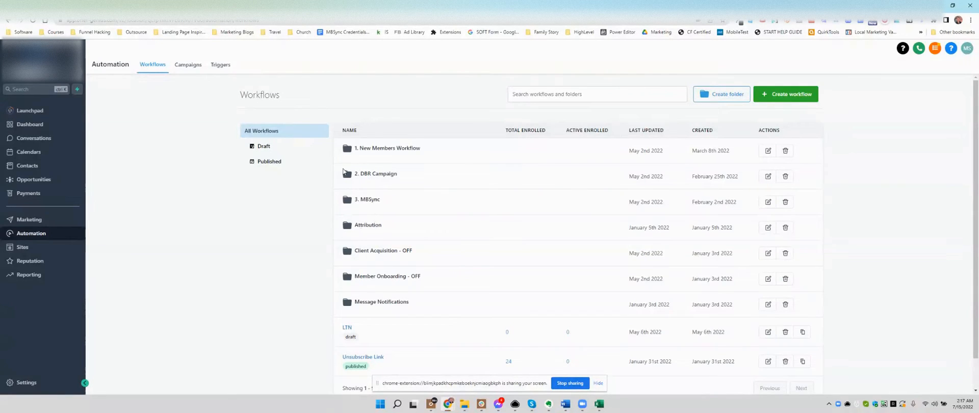
left_click(378, 149)
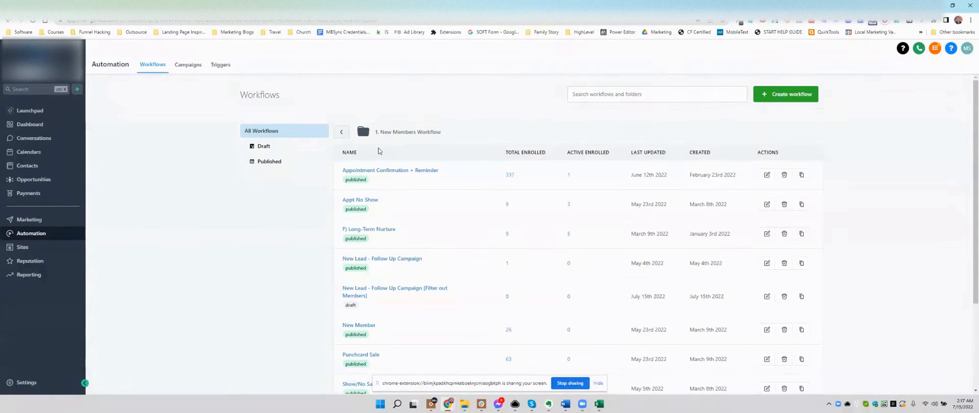
mouse_move(413, 214)
scroll(409, 212, "down", 2)
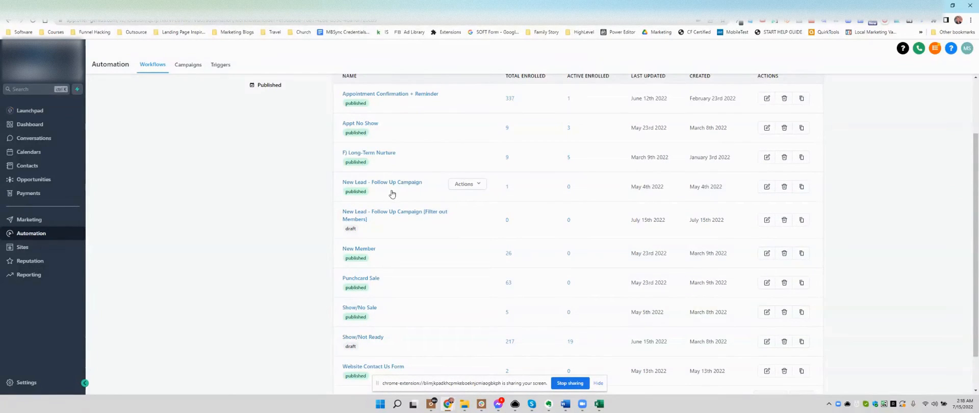
left_click(407, 213)
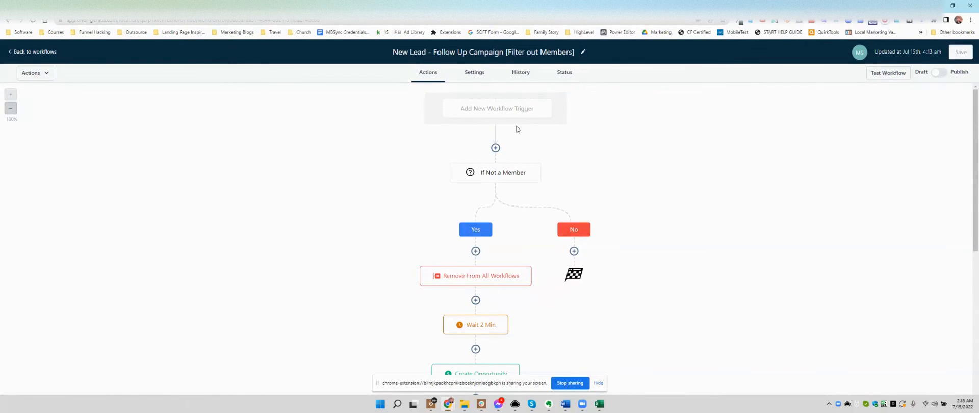
Examine the workflow's actions and the segment rules of its "If Not a Member" condition.
scroll(515, 122, "down", 3)
scroll(514, 118, "up", 3)
left_click(507, 175)
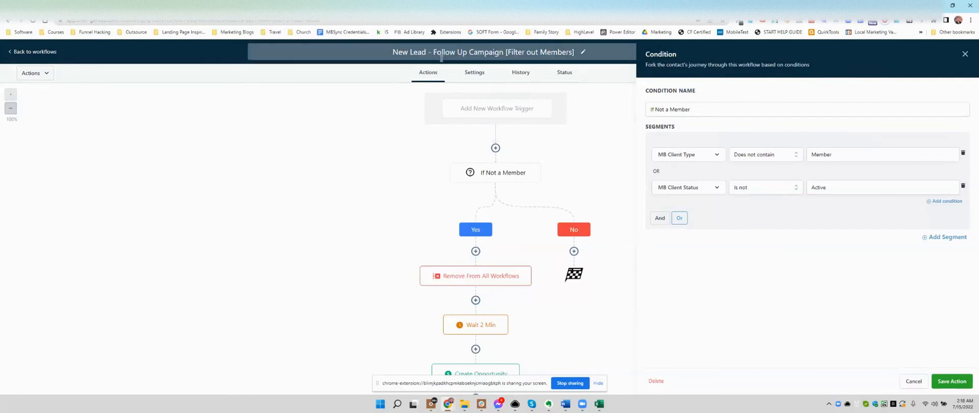
scroll(476, 159, "down", 2)
scroll(479, 176, "up", 2)
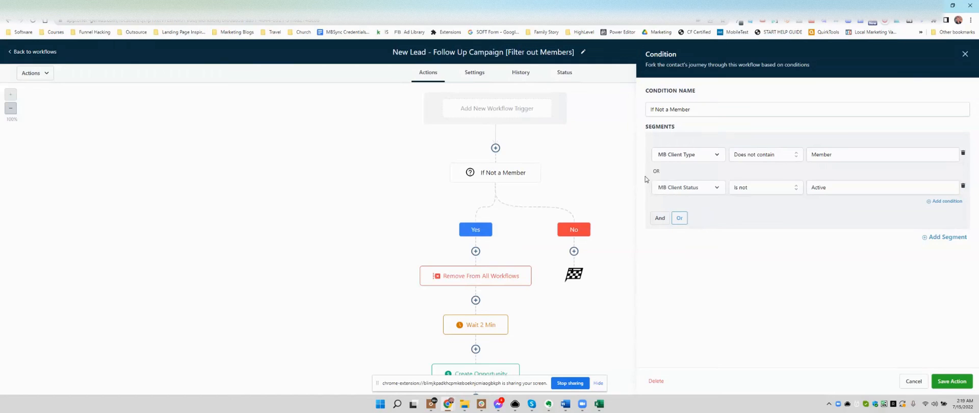
Try changing the MB Client Status rule to Is "Non-Member", and discard the condition edit.
left_click(748, 191)
left_click(746, 205)
left_click(817, 189)
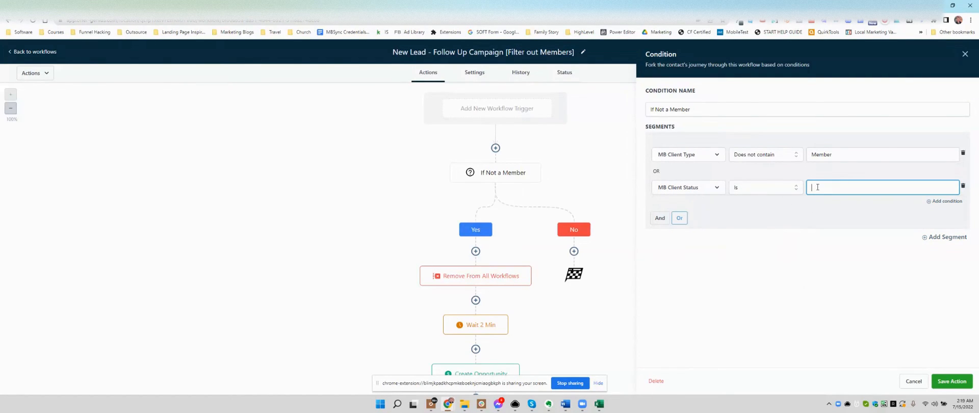
type("Non-Member")
left_click(920, 381)
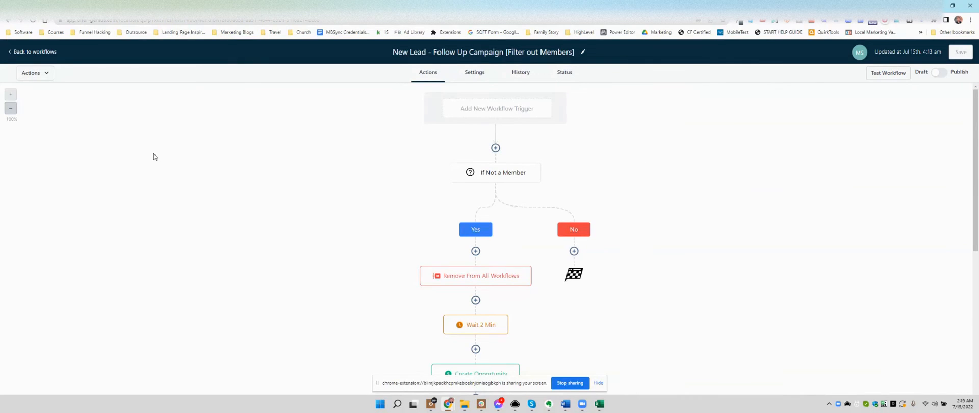
Switch to MBSync and open the configuration of the third subaccount, down to its Membership Assignments.
mouse_move(473, 169)
left_click(501, 175)
left_click(733, 32)
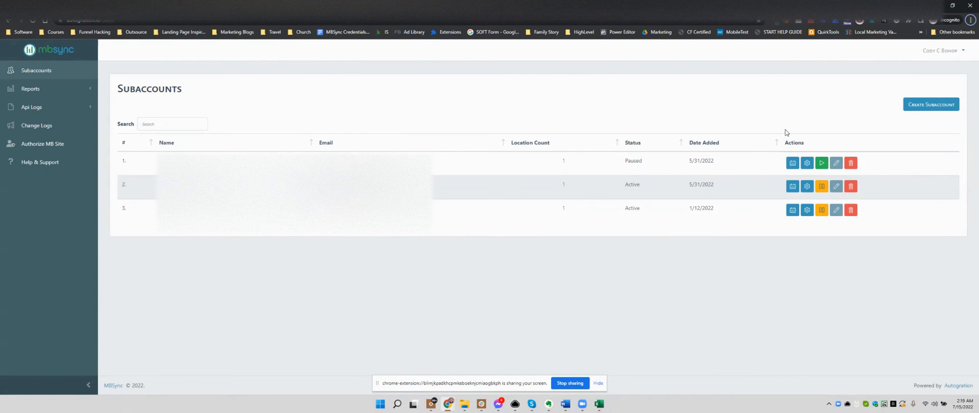
left_click(807, 212)
scroll(491, 182, "down", 1)
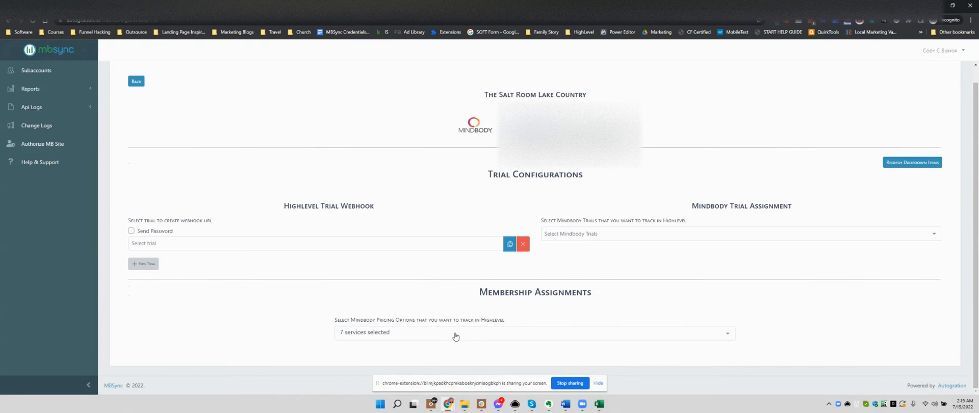
Review the Mindbody pricing options selected for tracking in HighLevel, leaving the selection as it is.
left_click(556, 332)
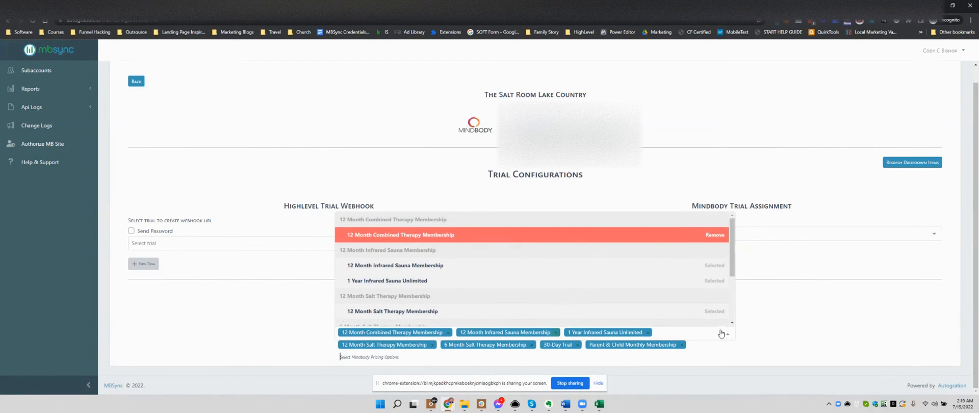
key("Down")
key("Down")
key("Down")
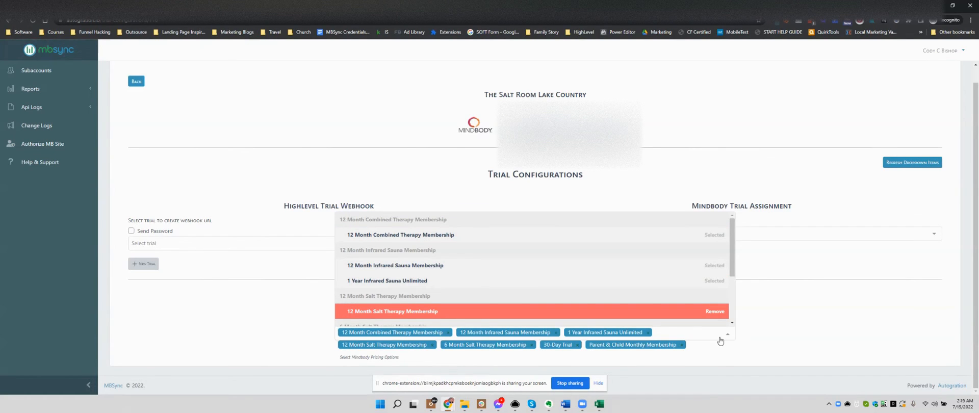
left_click(818, 336)
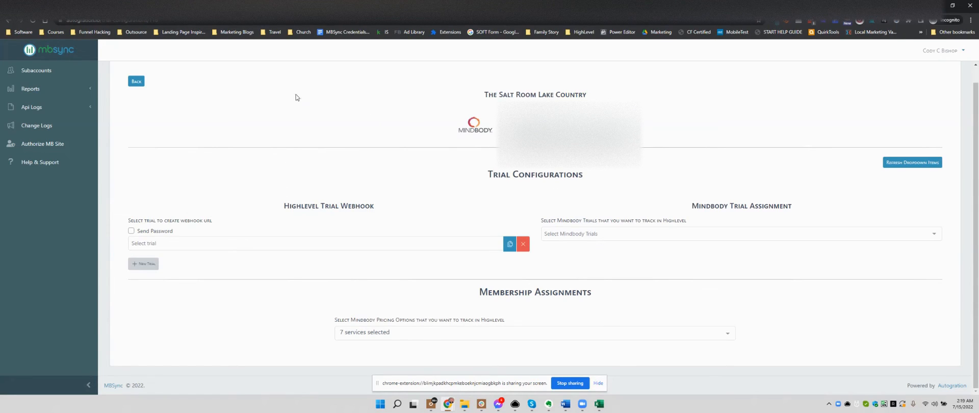
scroll(306, 79, "up", 1)
scroll(357, 178, "down", 1)
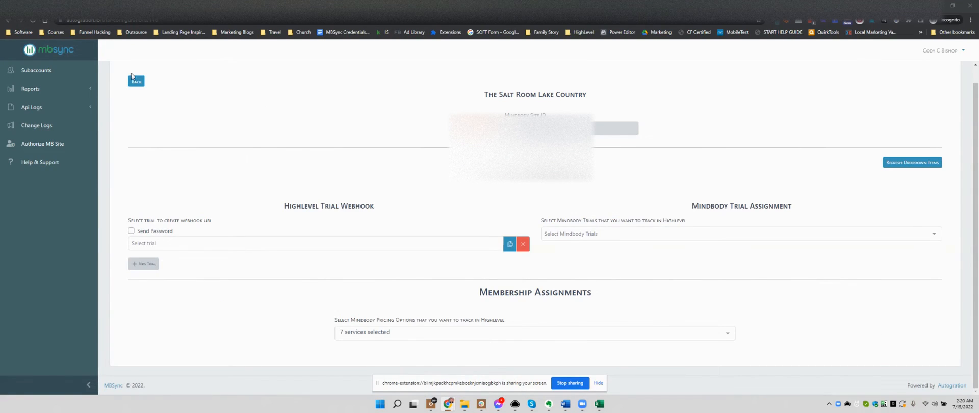
Switch back to the HighLevel workflow, review the "If Not a Member" condition and close it without saving.
key("alt+Tab")
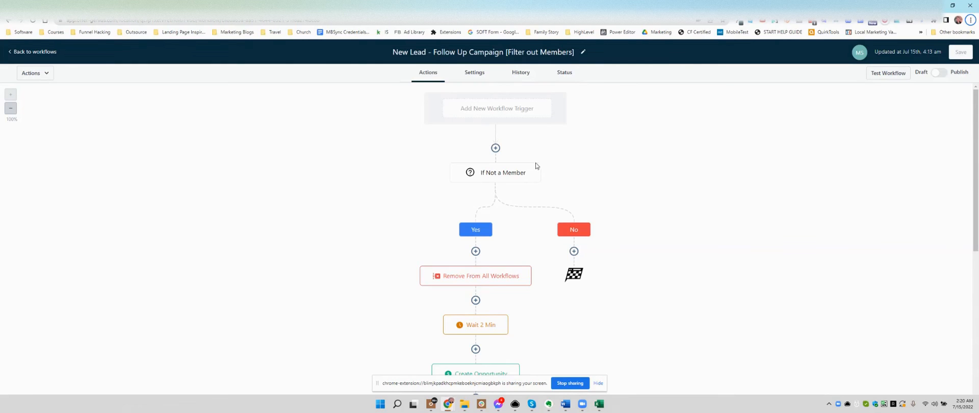
left_click(500, 174)
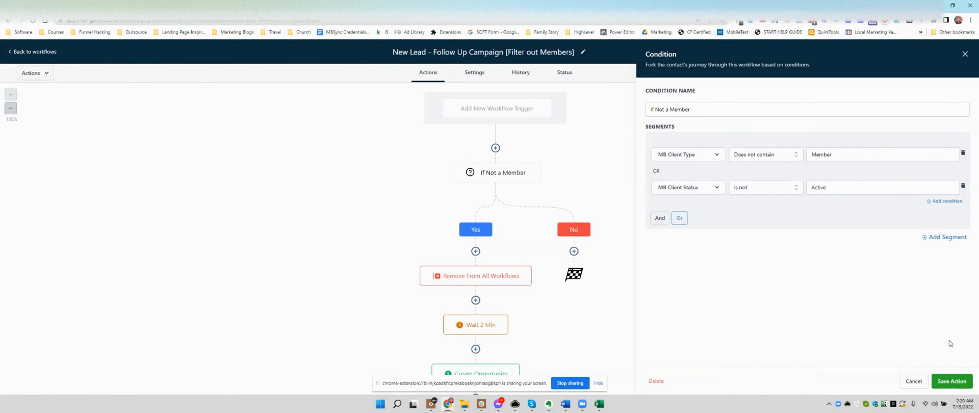
left_click(913, 381)
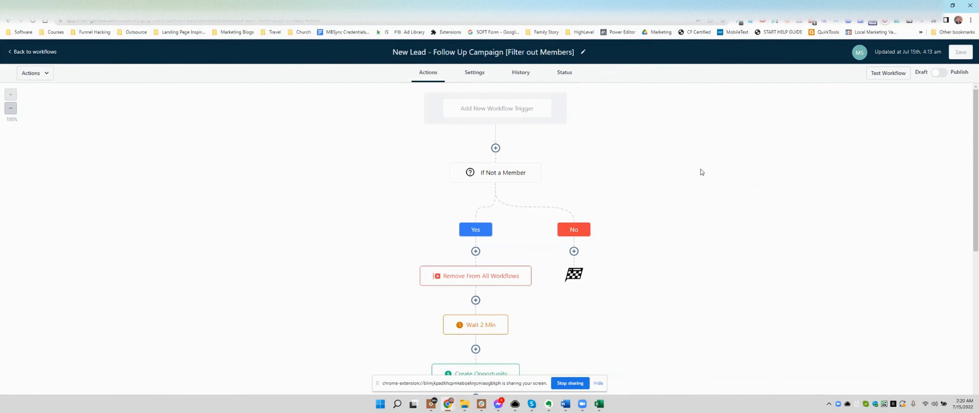